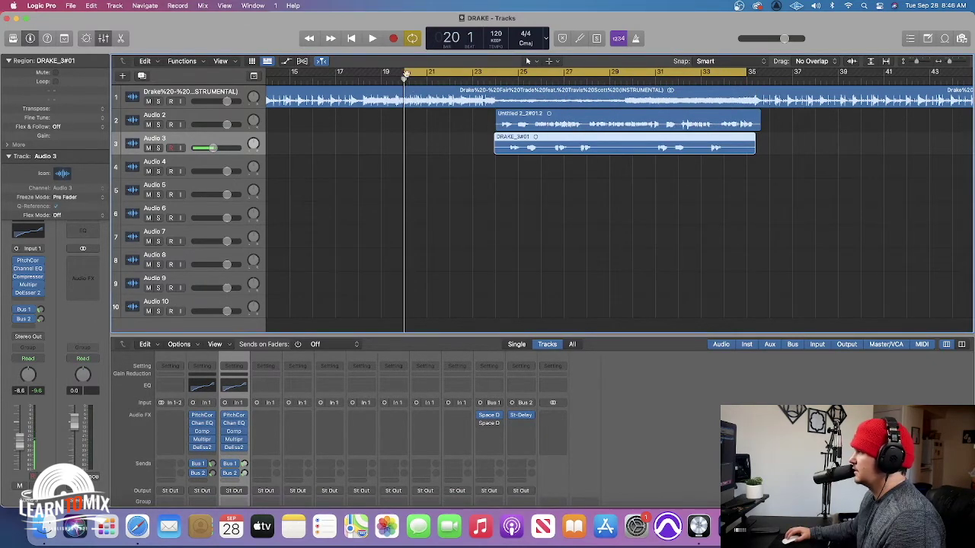
- Shorten the cycle range so it starts at about bar 24, and play back the looped vocal section
drag(404, 73, 492, 73)
key(space)
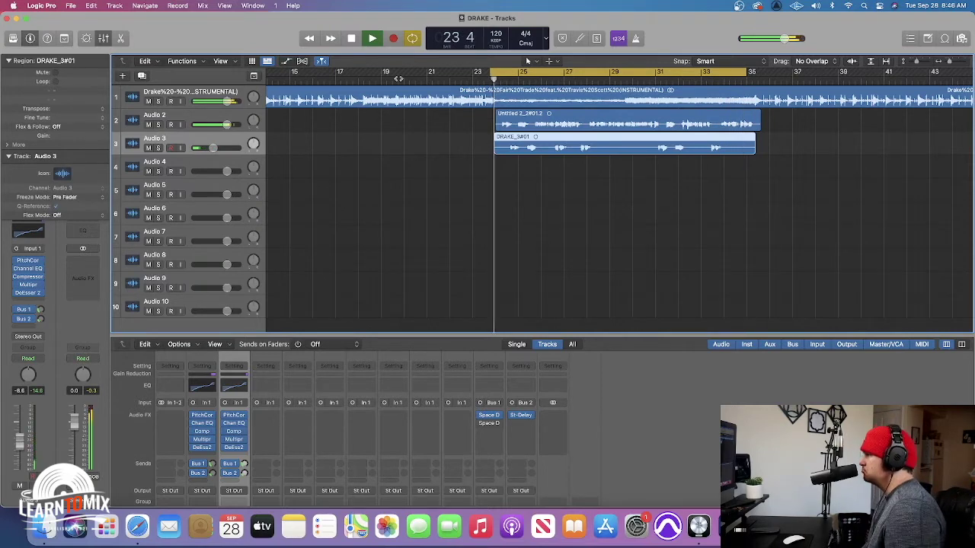
key(space)
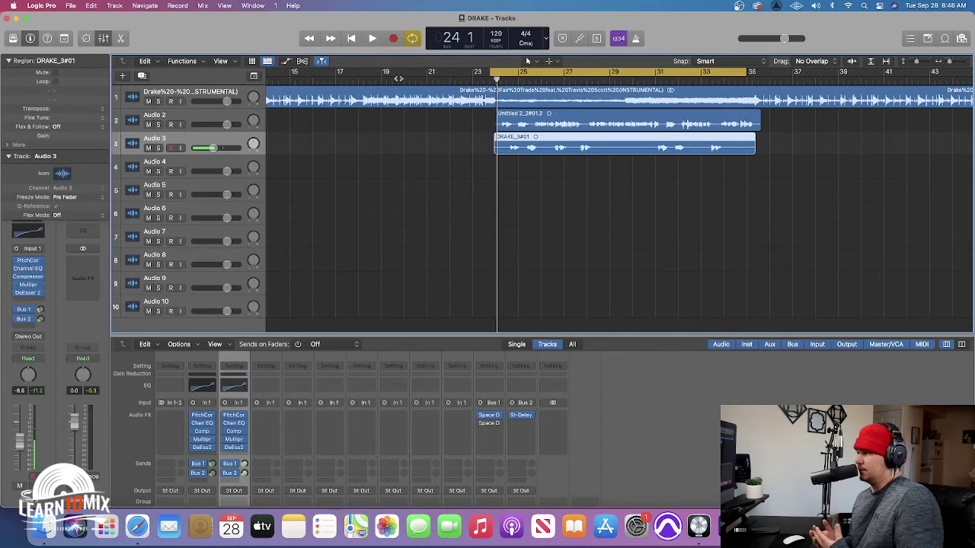
- Bypass all audio effects and sends on Audio 2 and Audio 3, and play the dry vocals
click(225, 424)
click(226, 432)
click(225, 439)
click(226, 447)
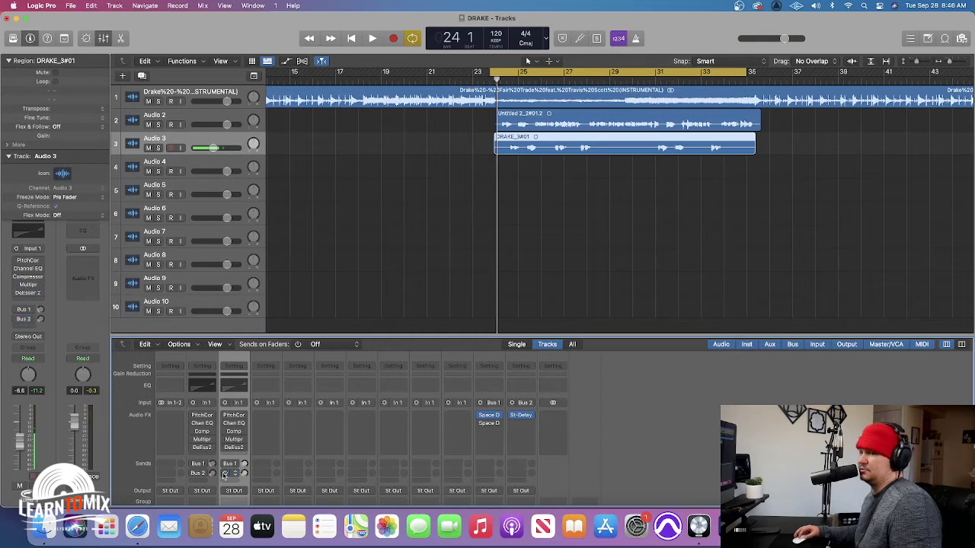
key(space)
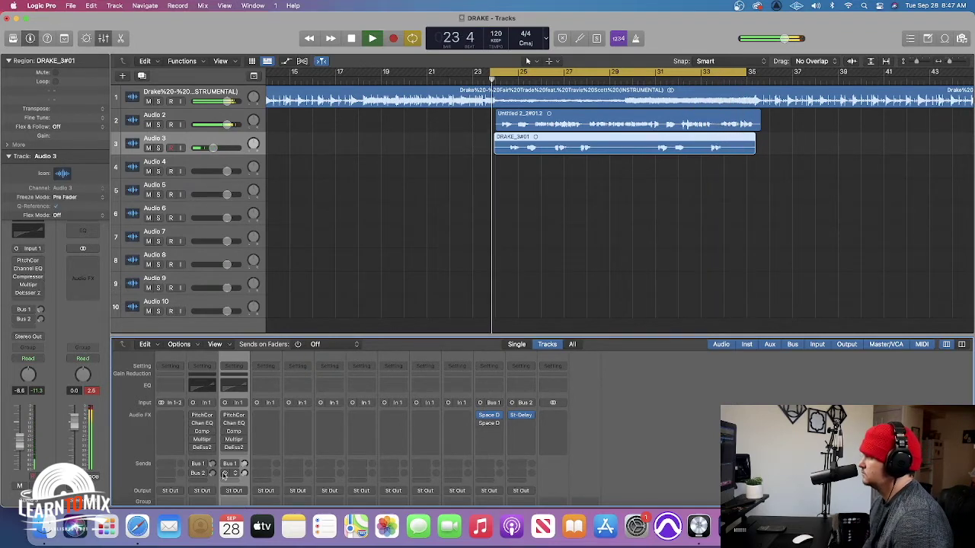
key(space)
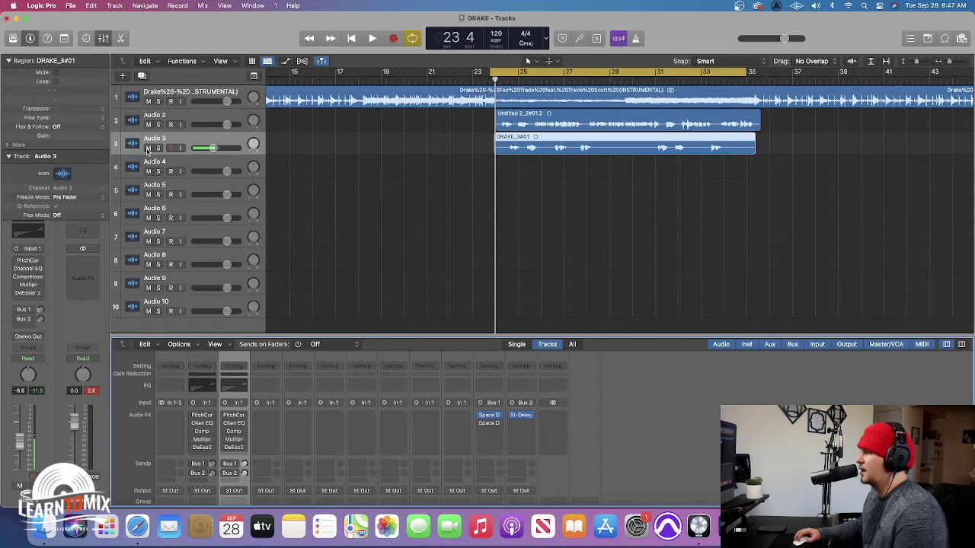
- Mute Audio 3, then enable Pitch Correction on Audio 2 and open its settings
click(148, 147)
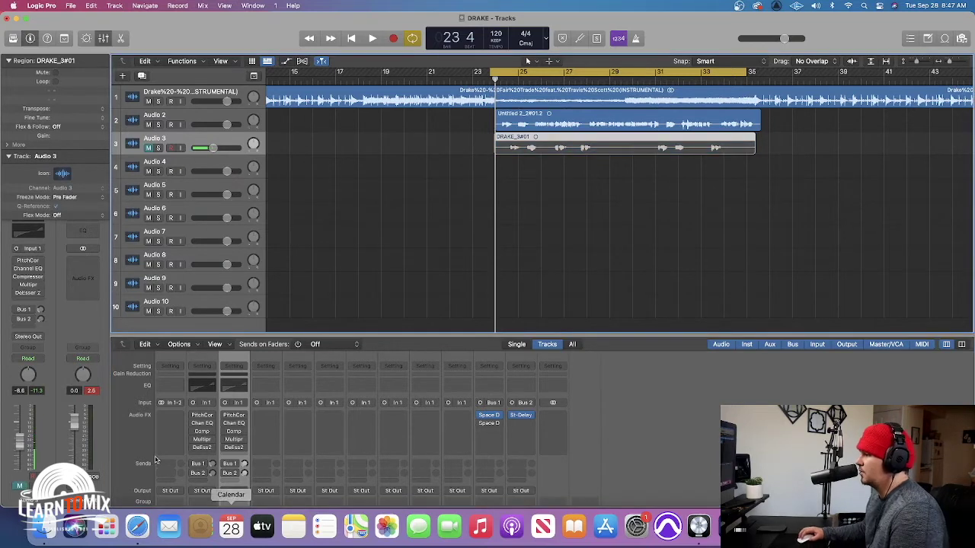
click(174, 114)
click(201, 417)
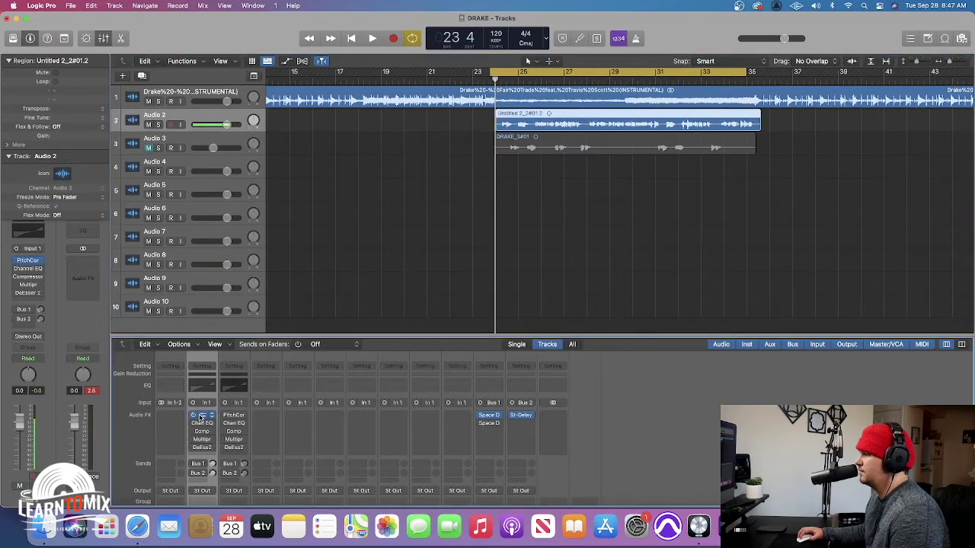
click(204, 415)
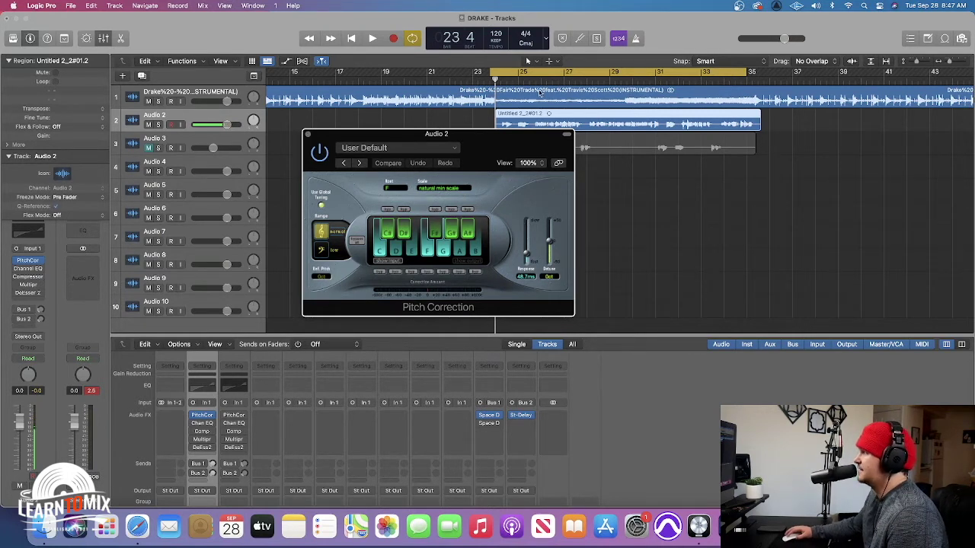
- Listen to the Audio 2 vocal with Pitch Correction active, then close the plug-in
key(space)
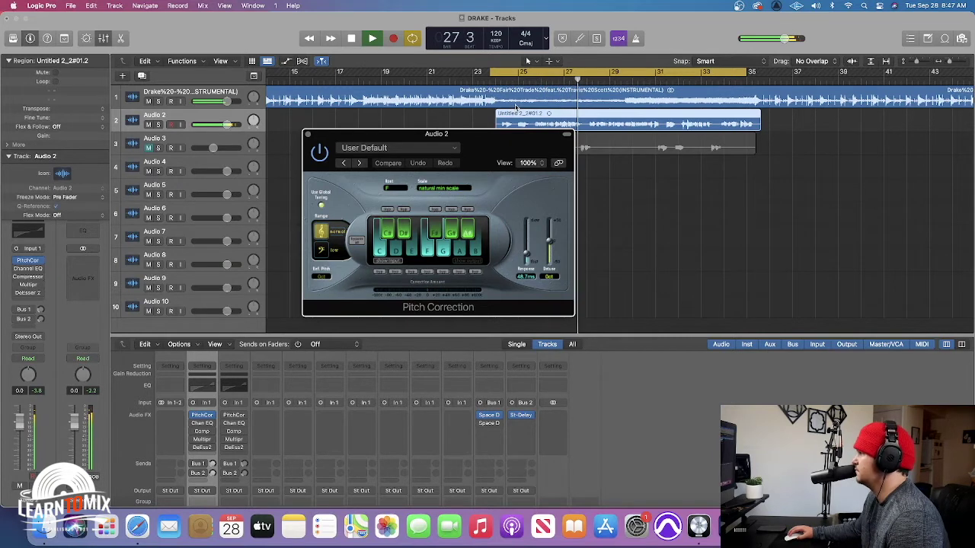
key(space)
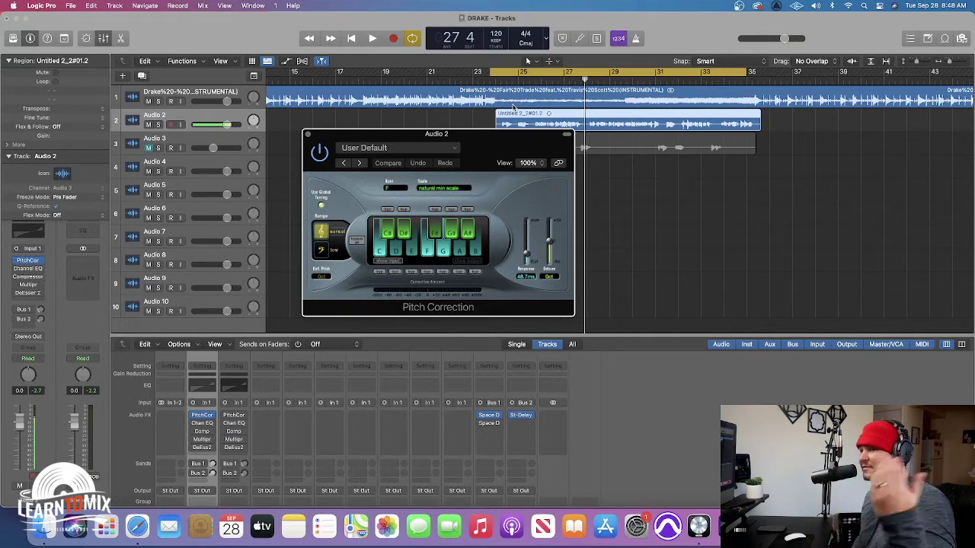
key(space)
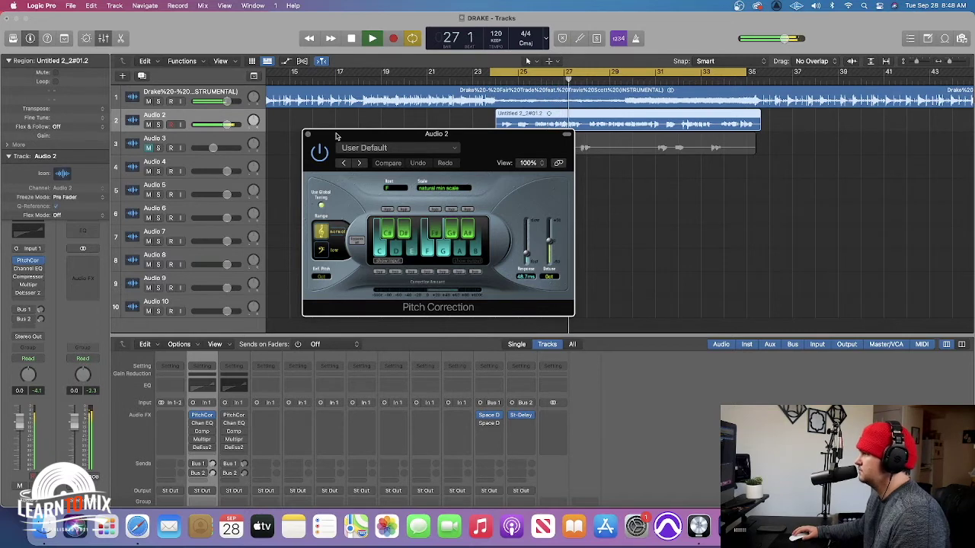
key(space)
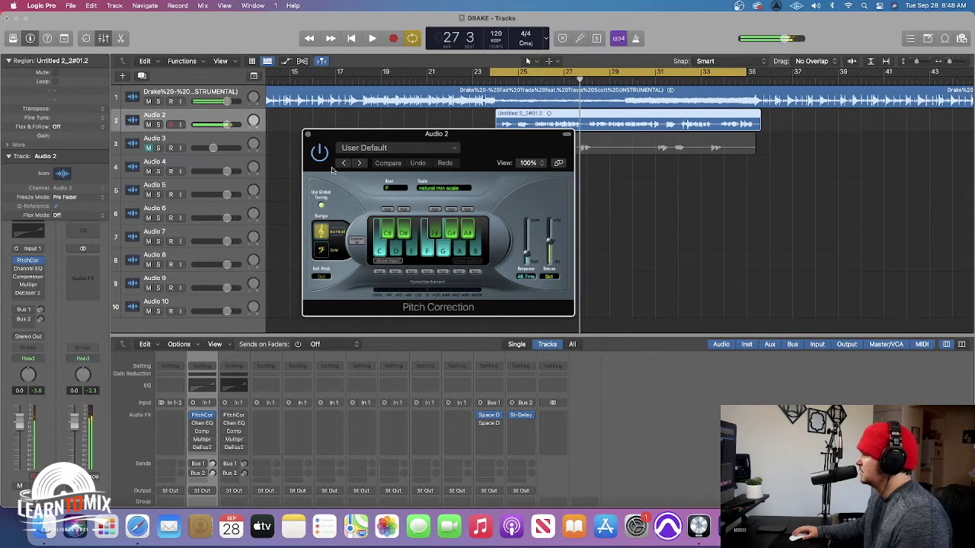
click(306, 135)
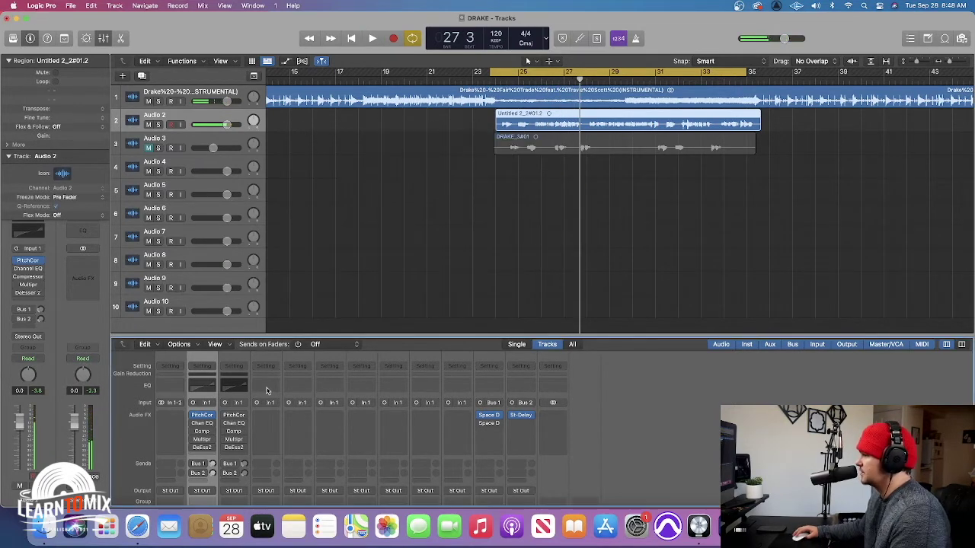
- Enable and open the Channel EQ on Audio 2, and compare the vocal with the EQ bypassed and active during playback
click(201, 424)
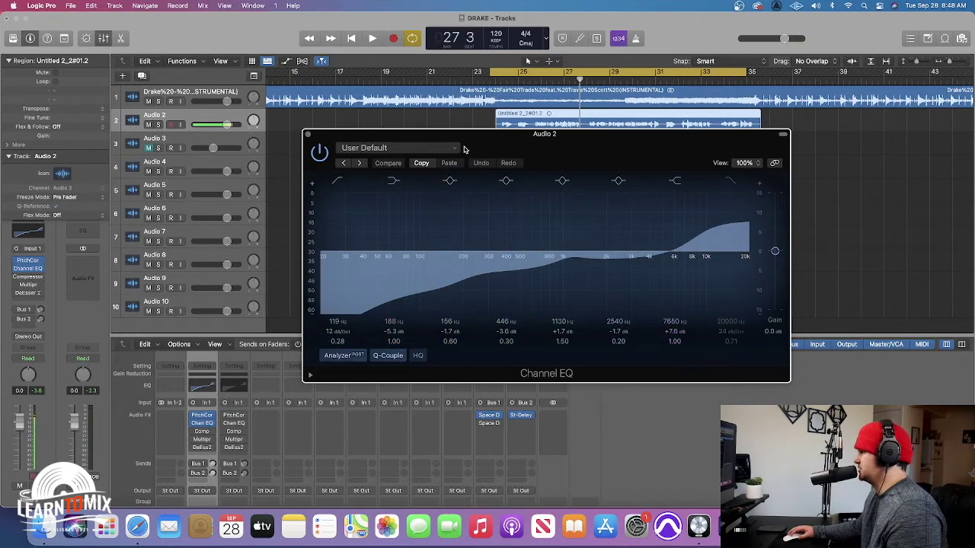
key(space)
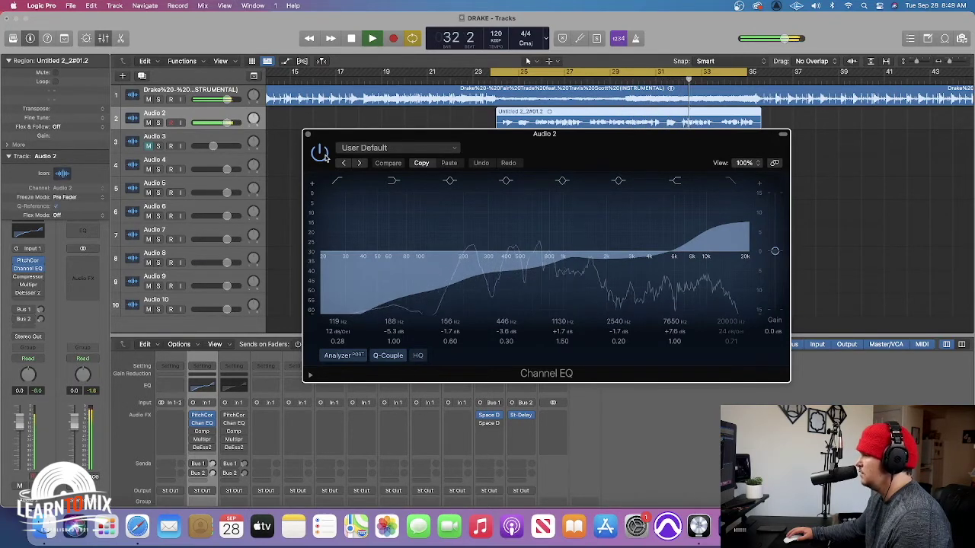
key(space)
key(space)
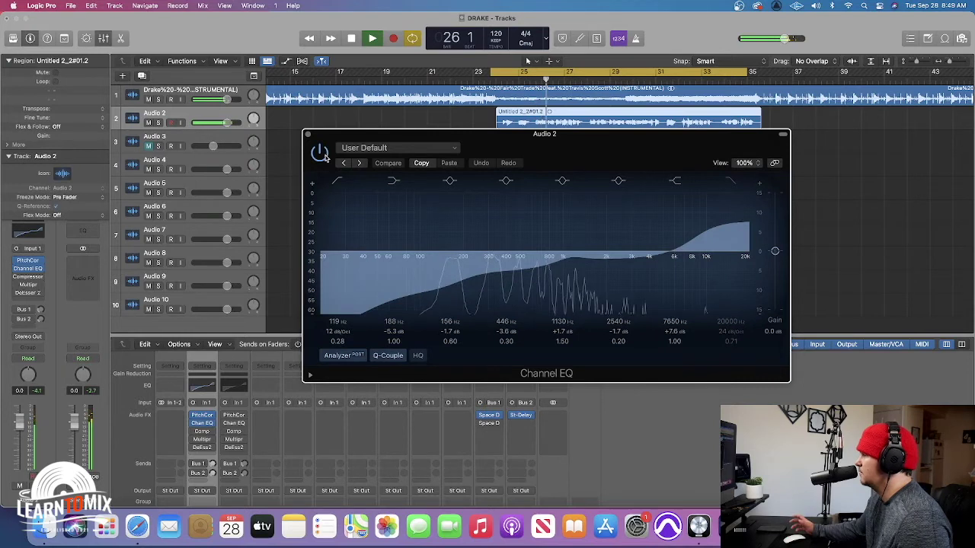
click(320, 153)
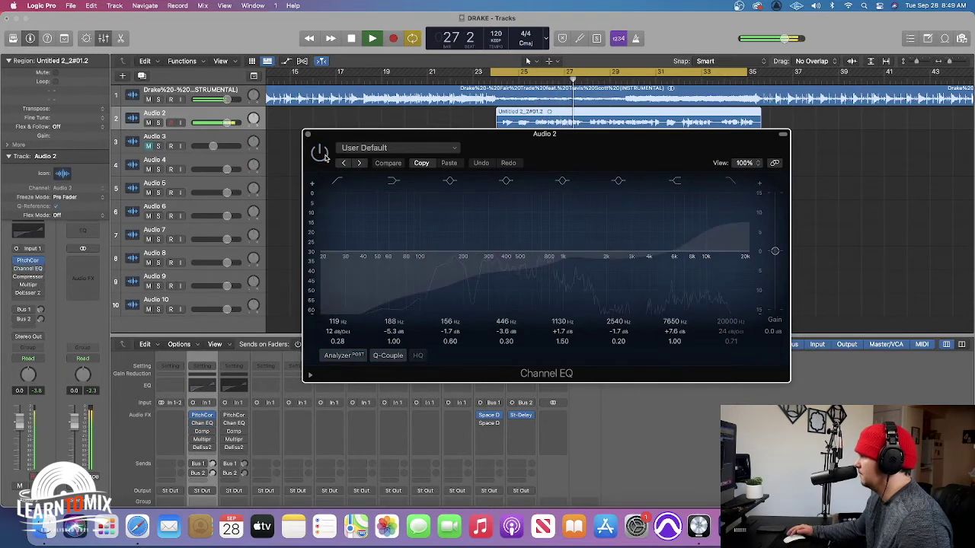
click(323, 155)
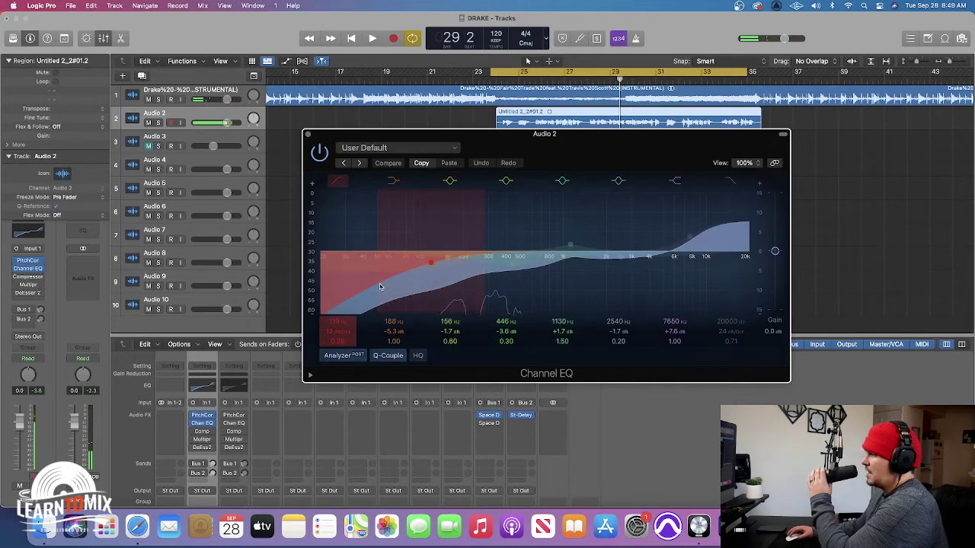
click(335, 195)
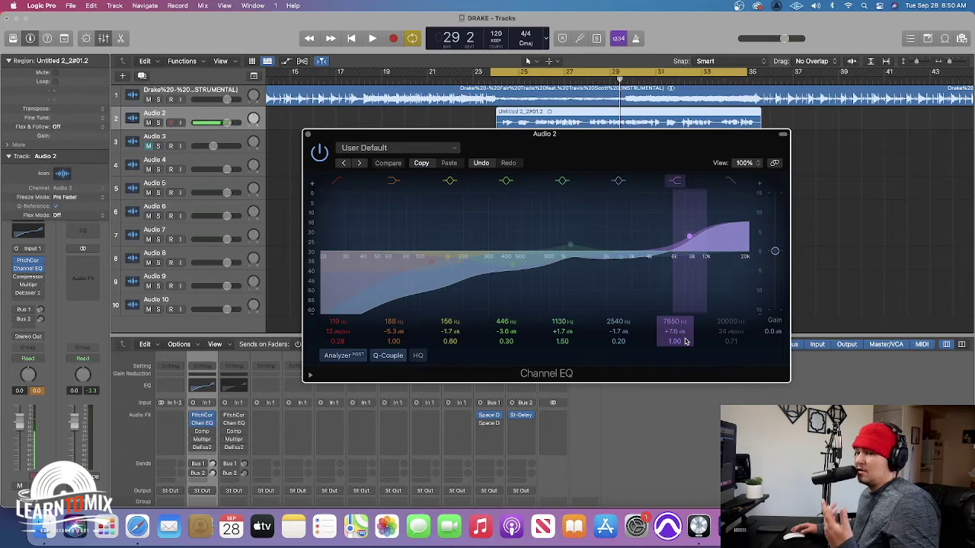
- Set the Channel EQ's 7650 Hz high shelf to +8.4 dB with a Q of 1.10 during playback, and close the EQ
key(space)
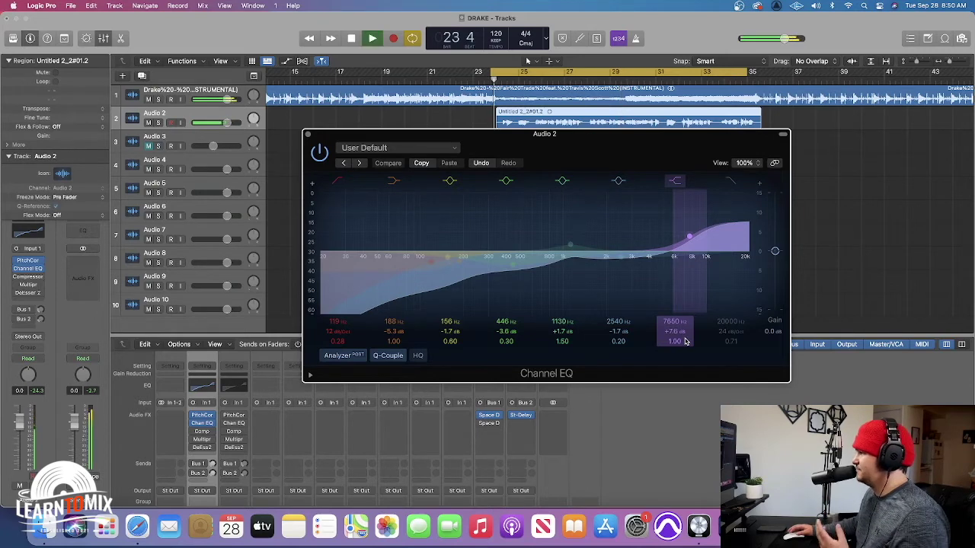
drag(685, 341, 685, 335)
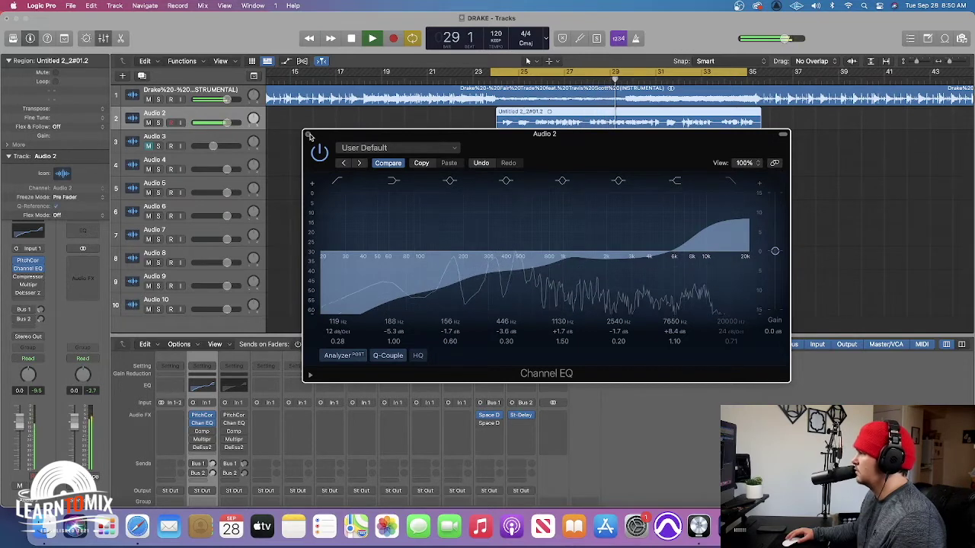
key(space)
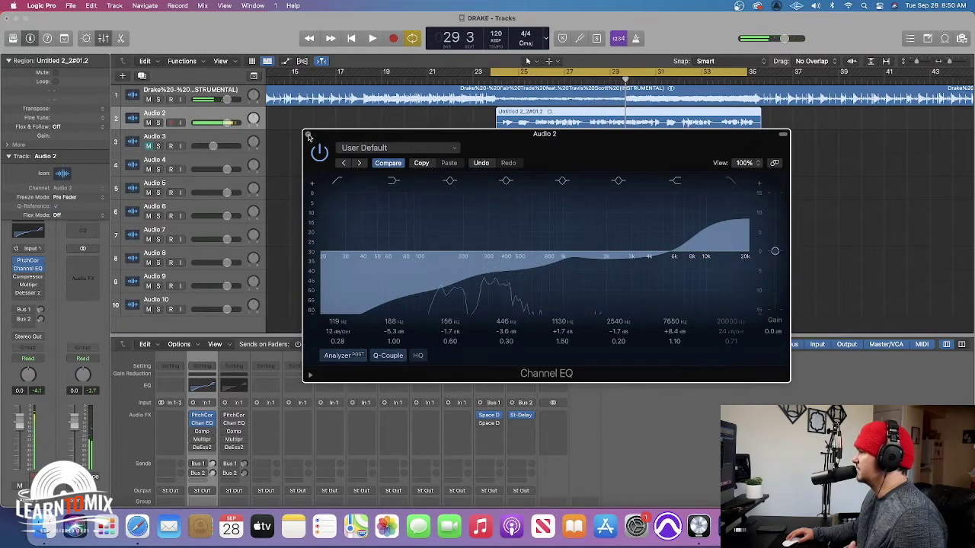
click(308, 136)
- Enable and open the Compressor on Audio 2, review its settings, and turn Auto Gain off
click(201, 432)
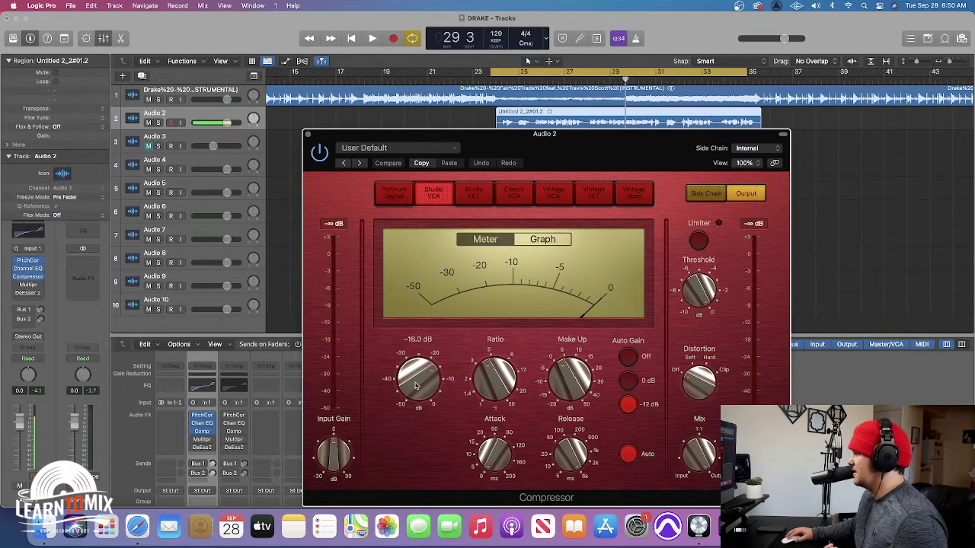
mouse_move(493, 385)
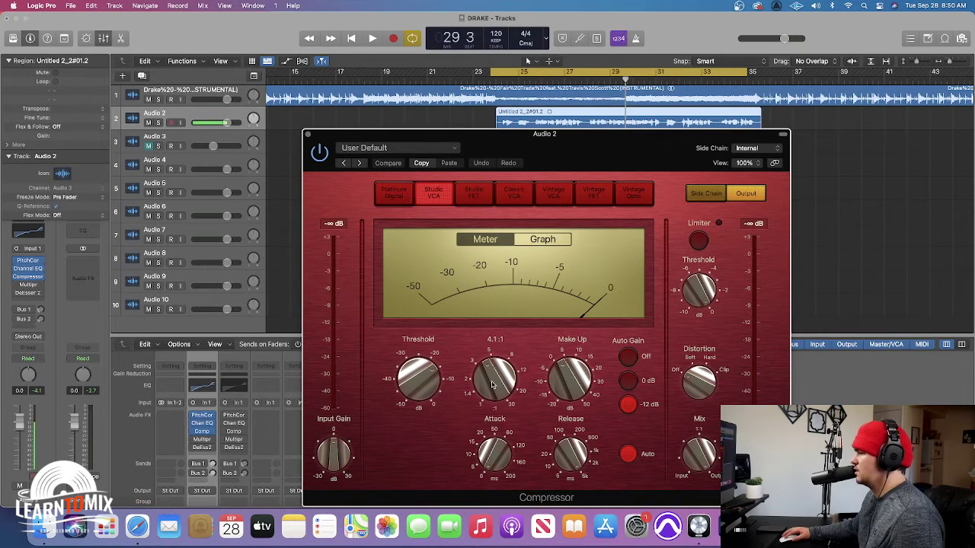
mouse_move(567, 383)
mouse_move(573, 455)
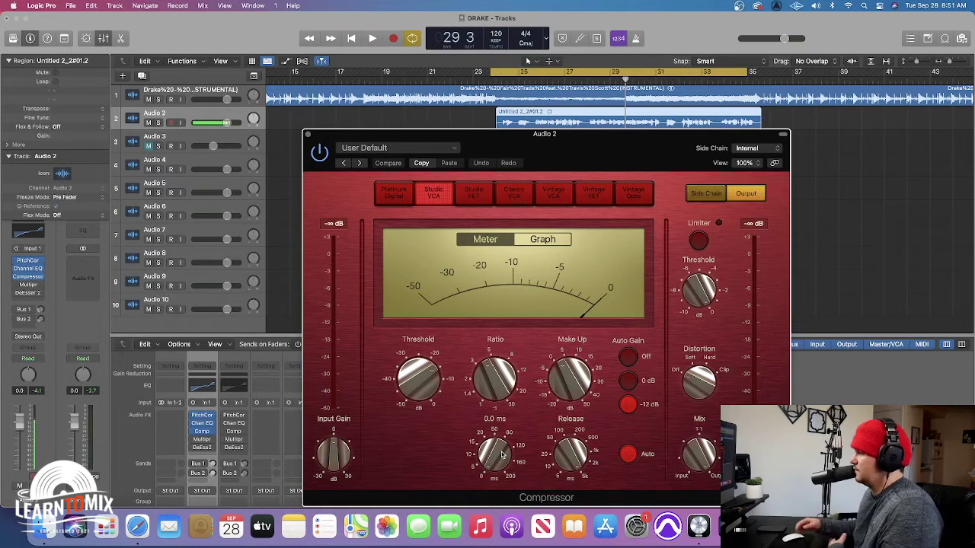
click(627, 357)
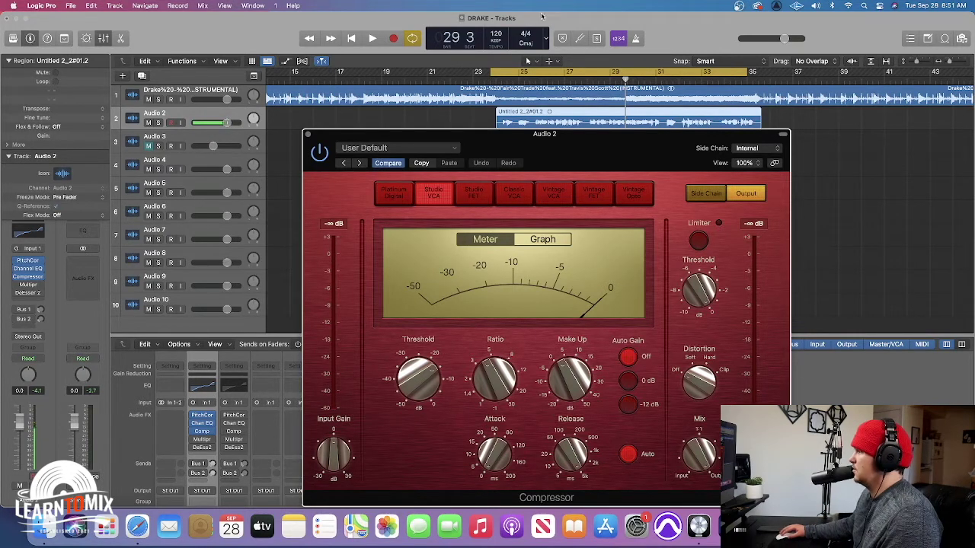
- Compare the Audio 2 vocal with the Compressor bypassed and active during playback, then close the plug-in
key(space)
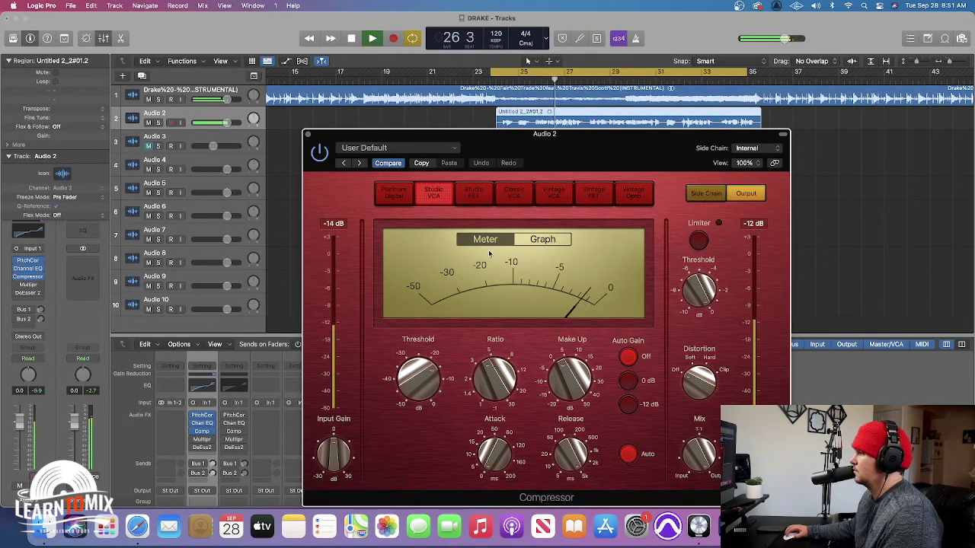
click(318, 152)
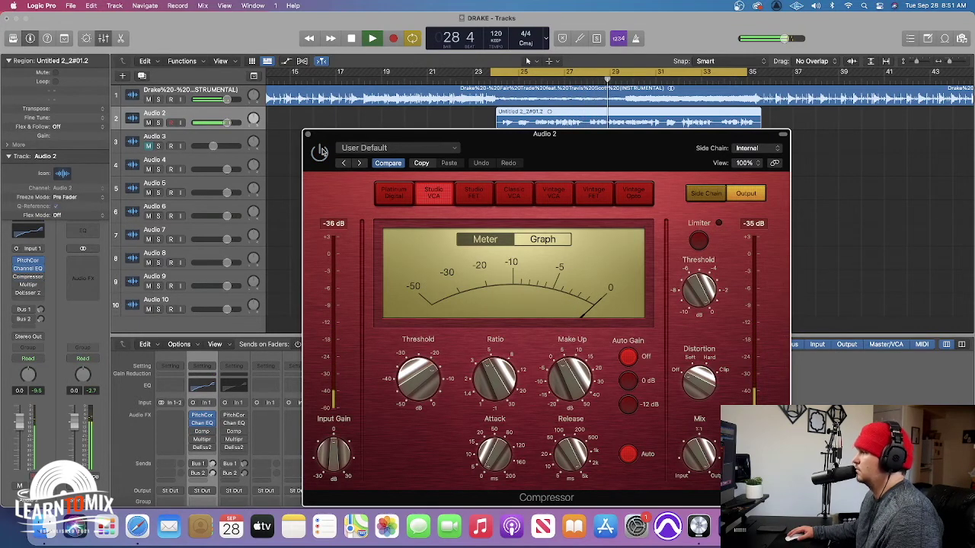
click(320, 152)
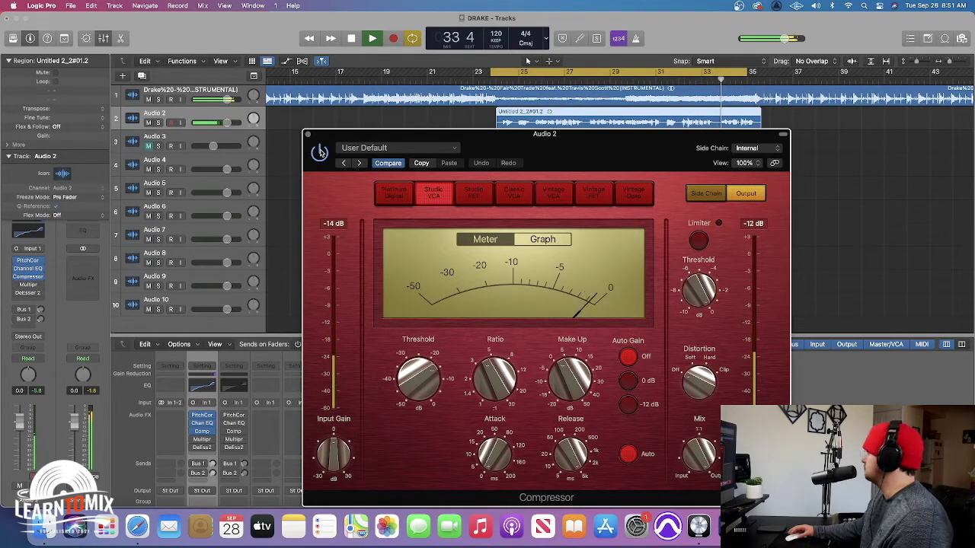
key(space)
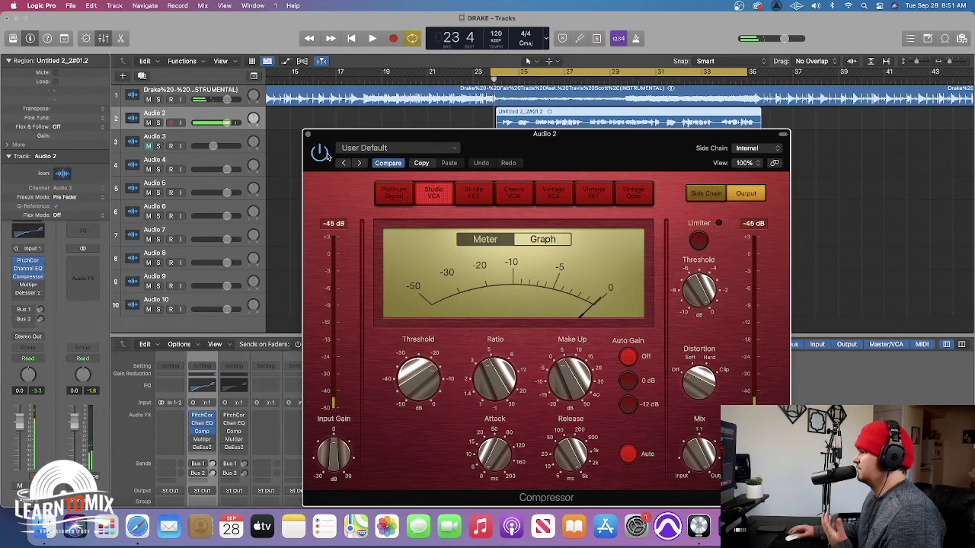
click(307, 135)
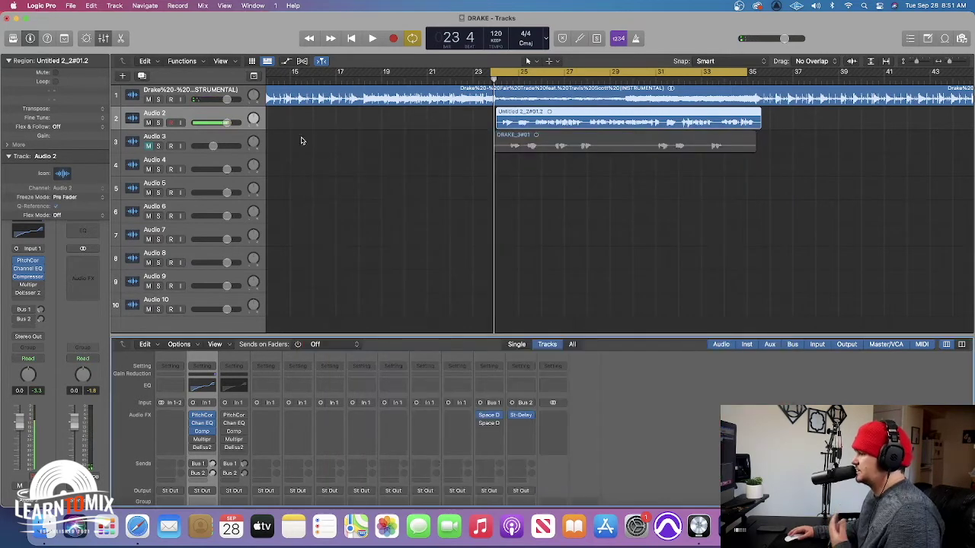
- Enable the Multipressor on Audio 2, load the Final Hip Hop Compressor preset, and lower band 3's gain make-up to -2.5 dB
click(197, 440)
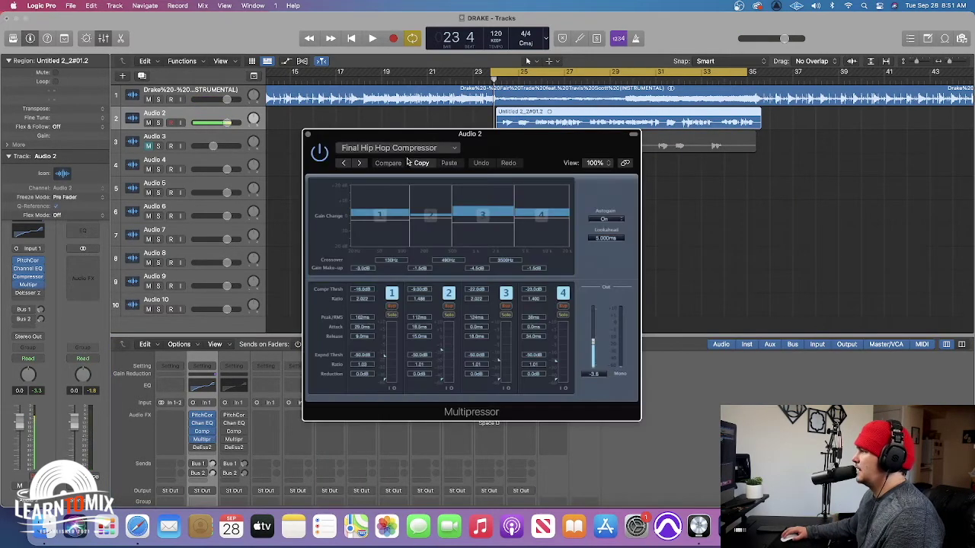
click(389, 148)
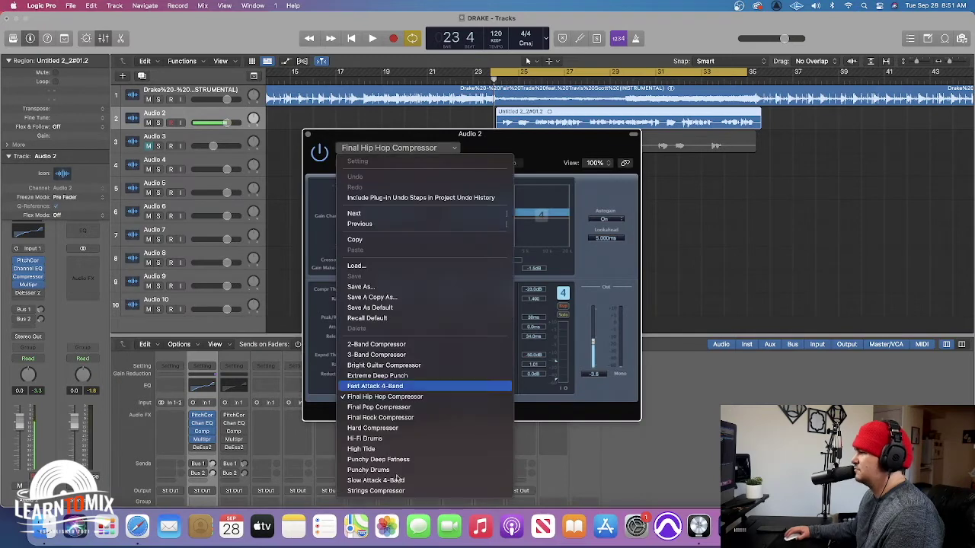
click(404, 399)
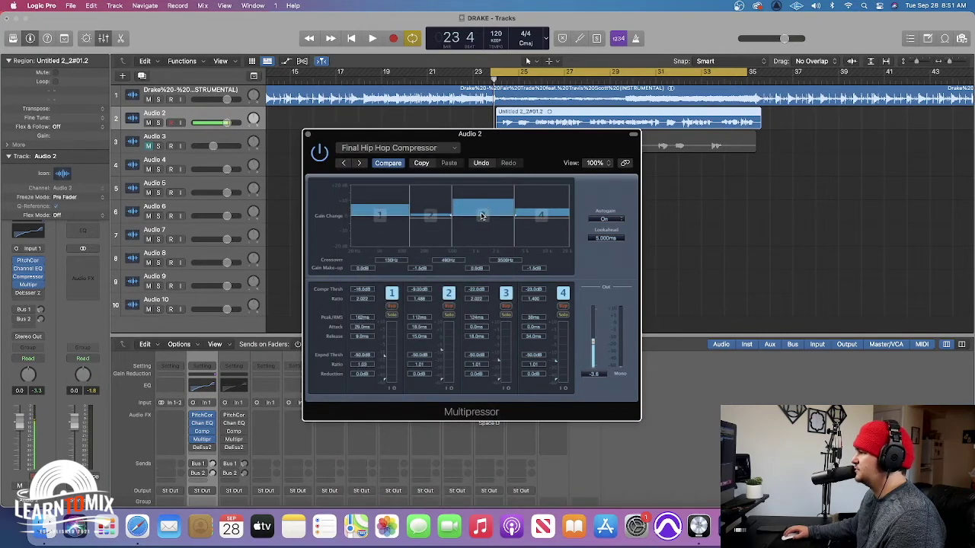
drag(481, 219, 481, 224)
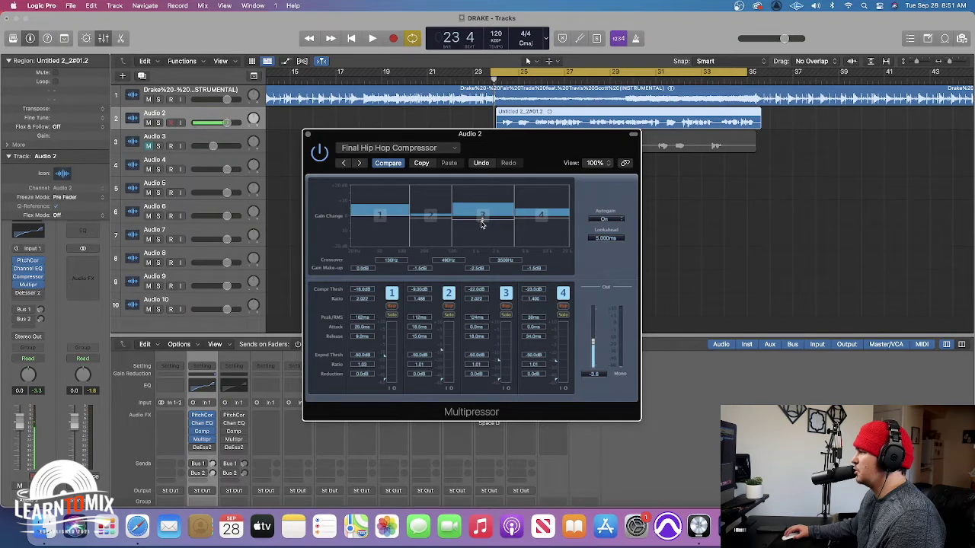
- Lower the Multipressor's band 1 gain make-up to -2.0 dB, audition the vocal with the instrumental, and close the plug-in
drag(379, 215, 379, 223)
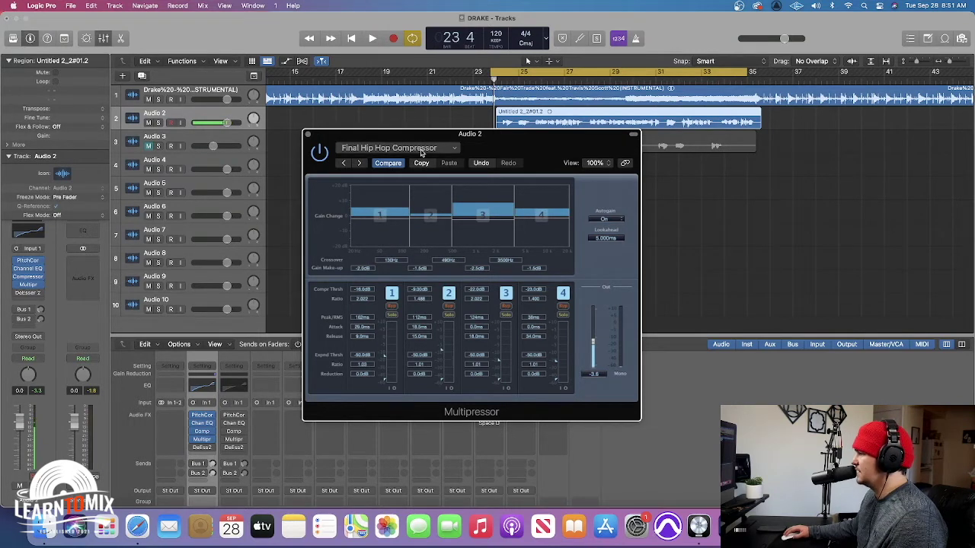
key(space)
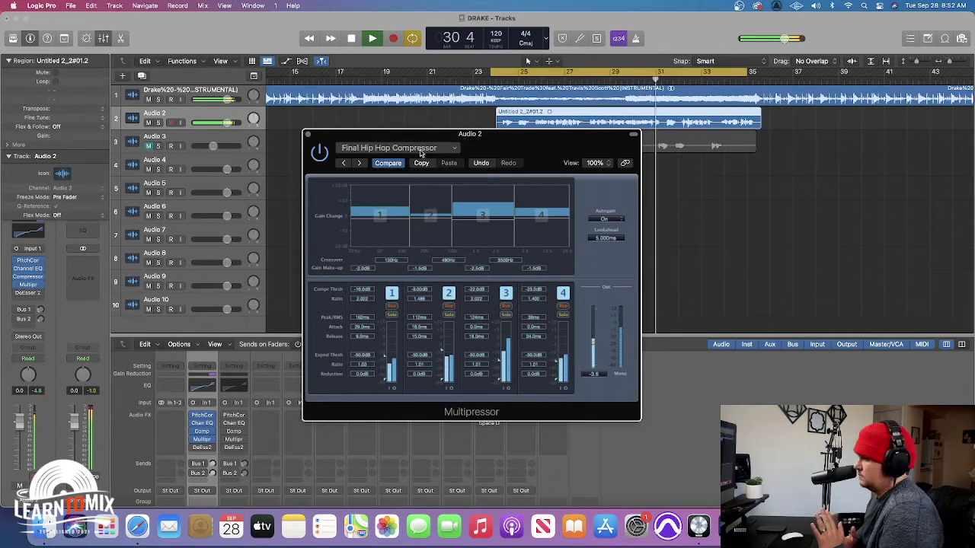
key(space)
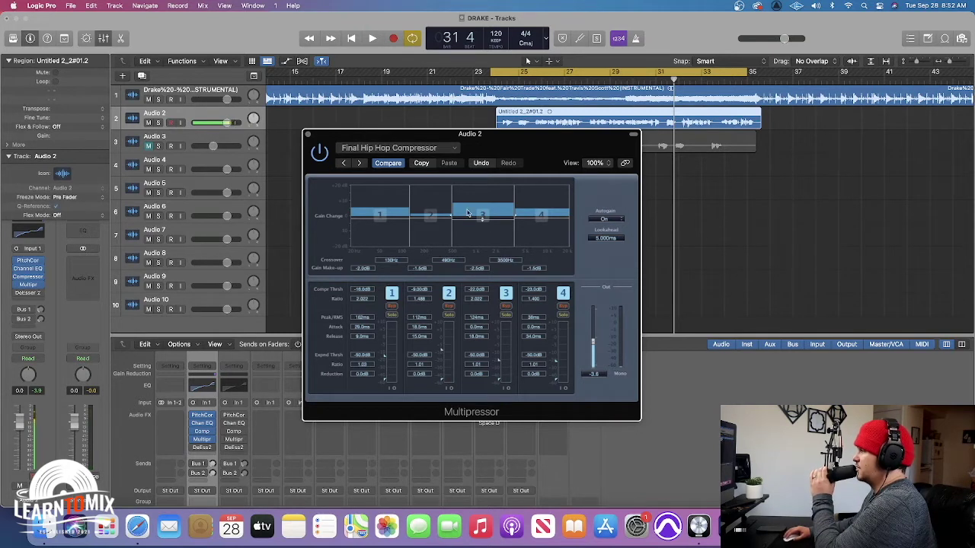
click(308, 135)
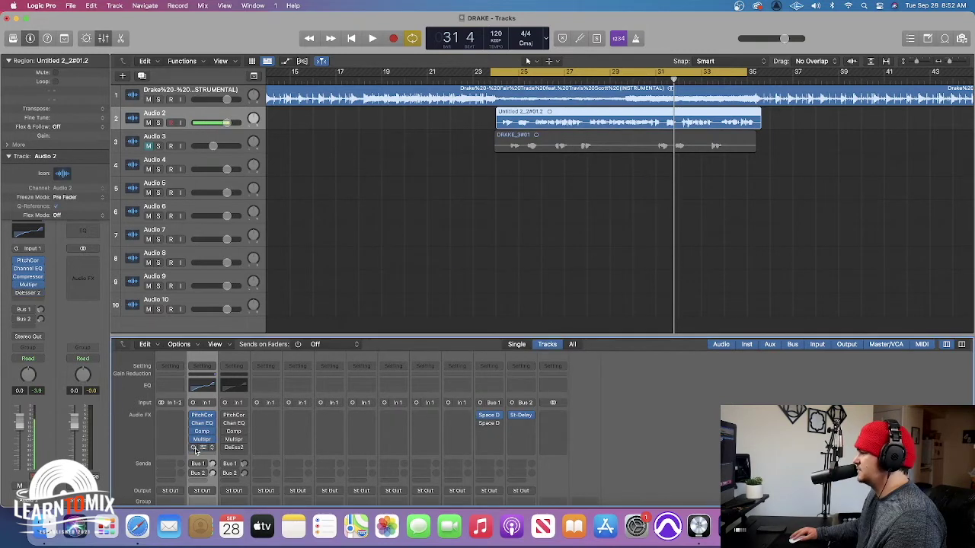
- Enable and open DeEsser 2 on Audio 2, check its preset list while keeping Male Vocal - Split Band, and close the plug-in
click(203, 448)
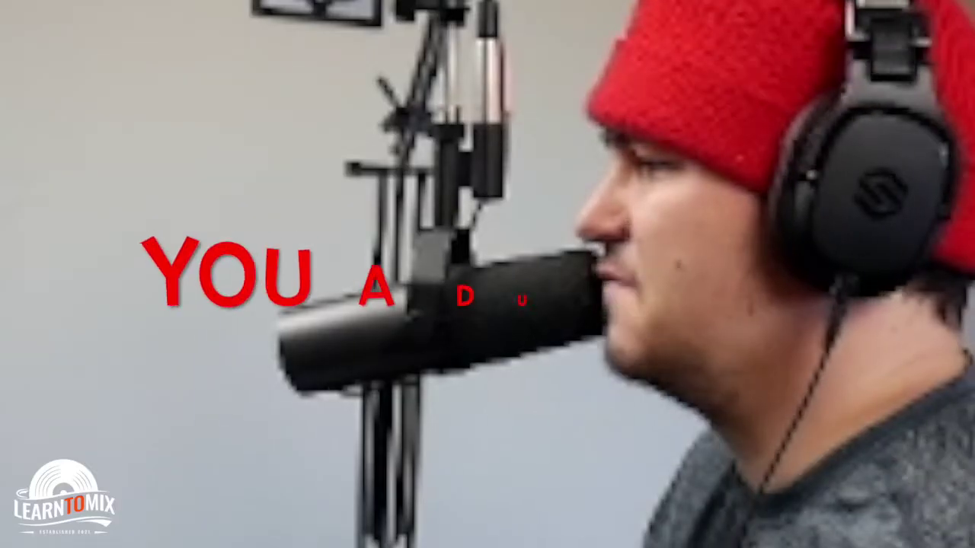
click(383, 148)
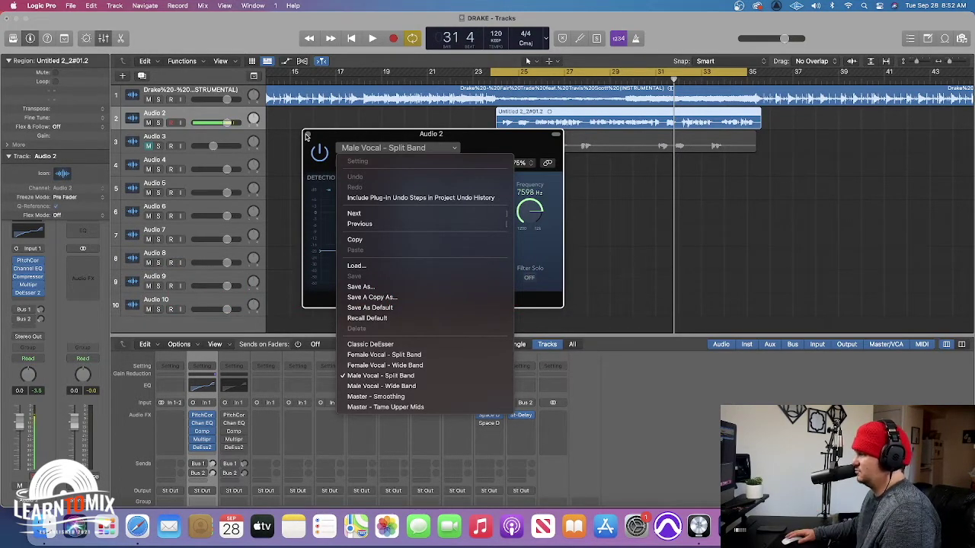
click(307, 136)
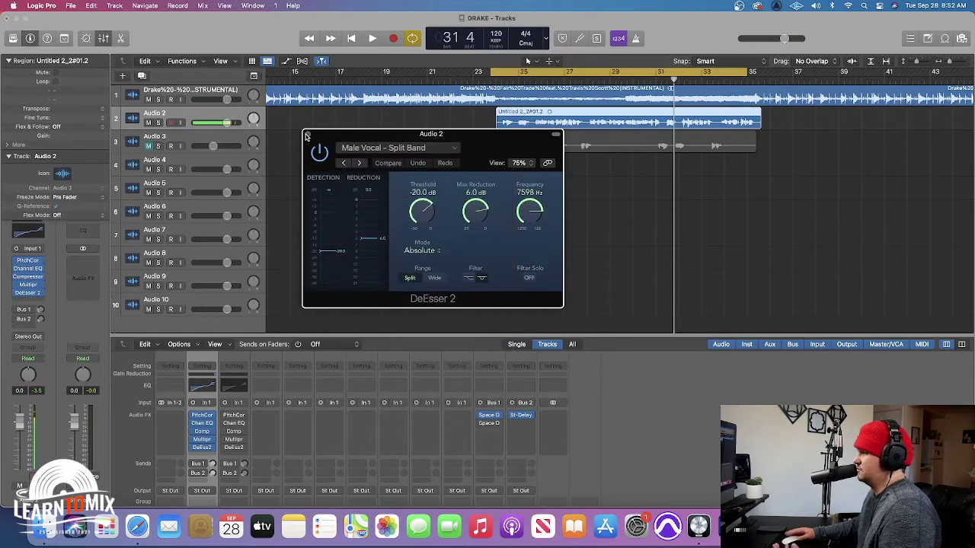
click(307, 135)
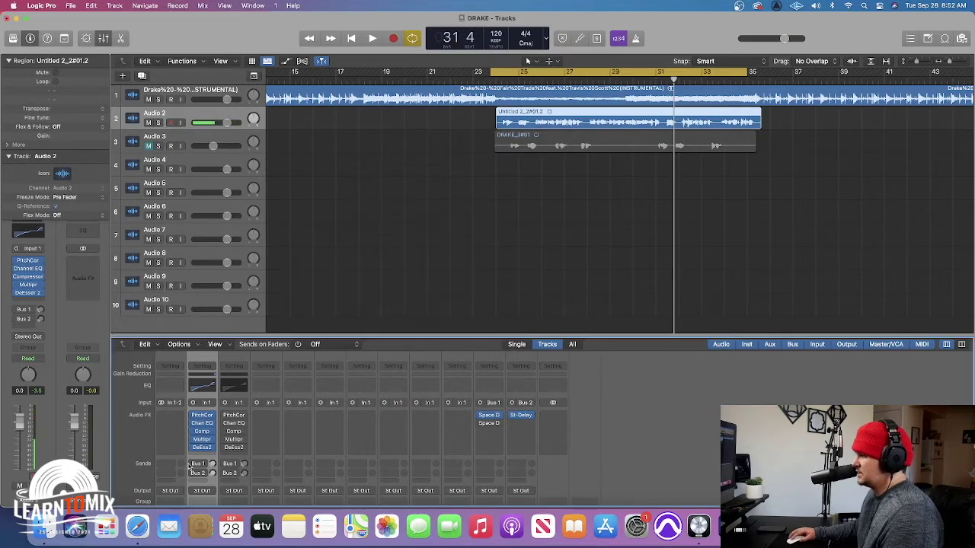
- Review the Space Designer reverb on Aux 1, then compare the vocal without and with Audio 2's Bus 1 send, leaving it enabled
click(492, 419)
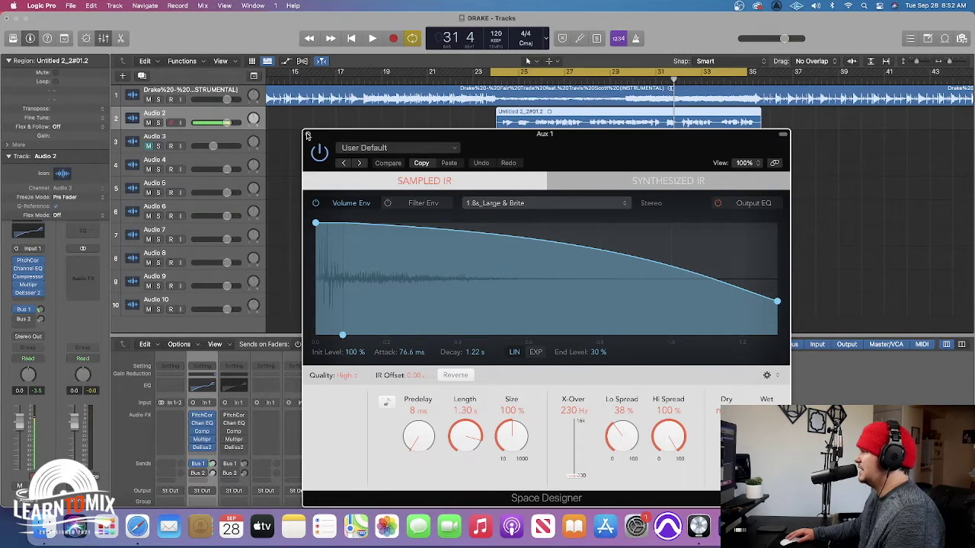
click(308, 136)
key(space)
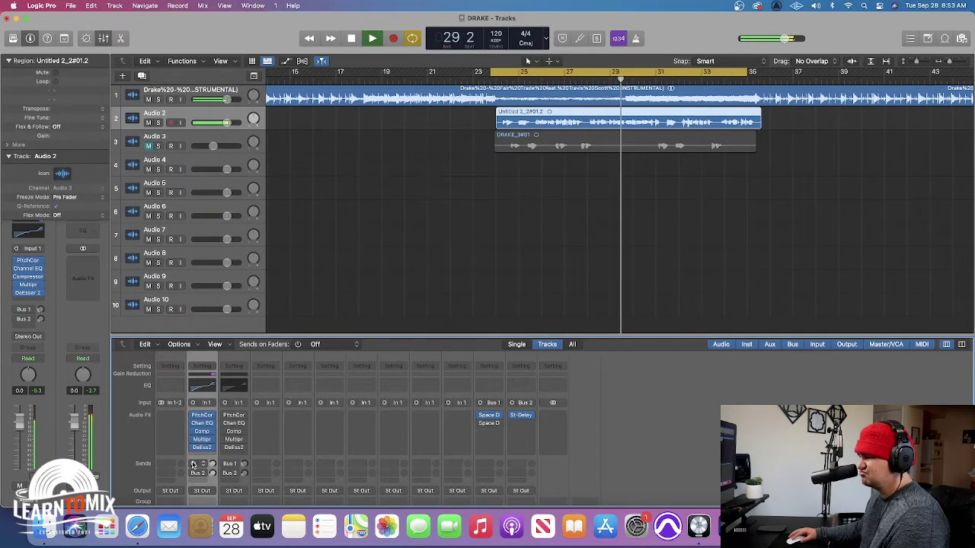
click(193, 465)
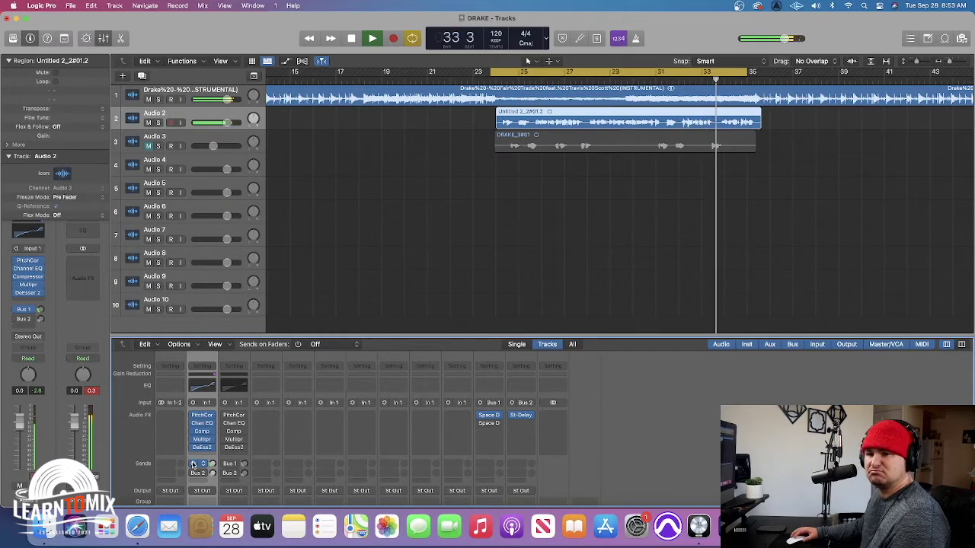
key(space)
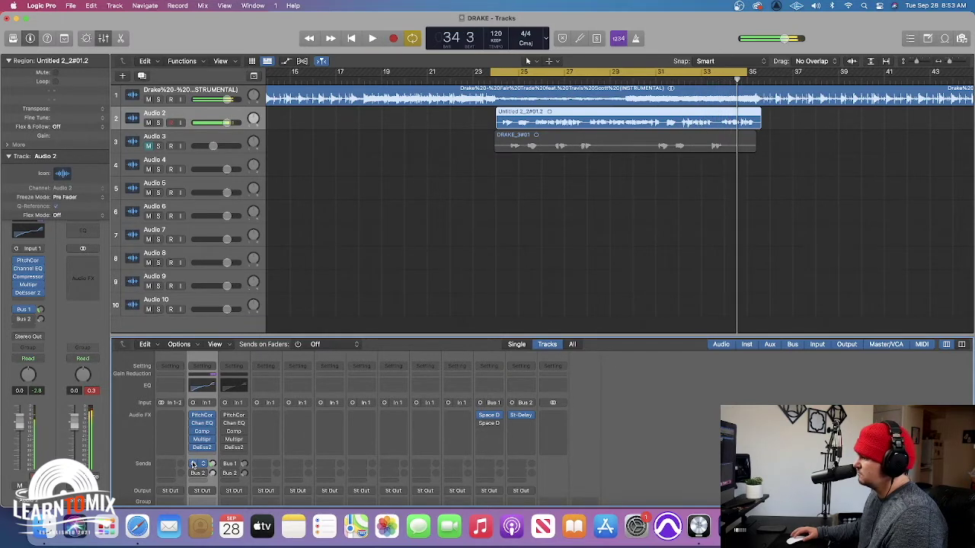
- Enable the Bus 2 send on Audio 2, audition the vocal with delay, and review the Stereo Delay on Aux 2
click(194, 474)
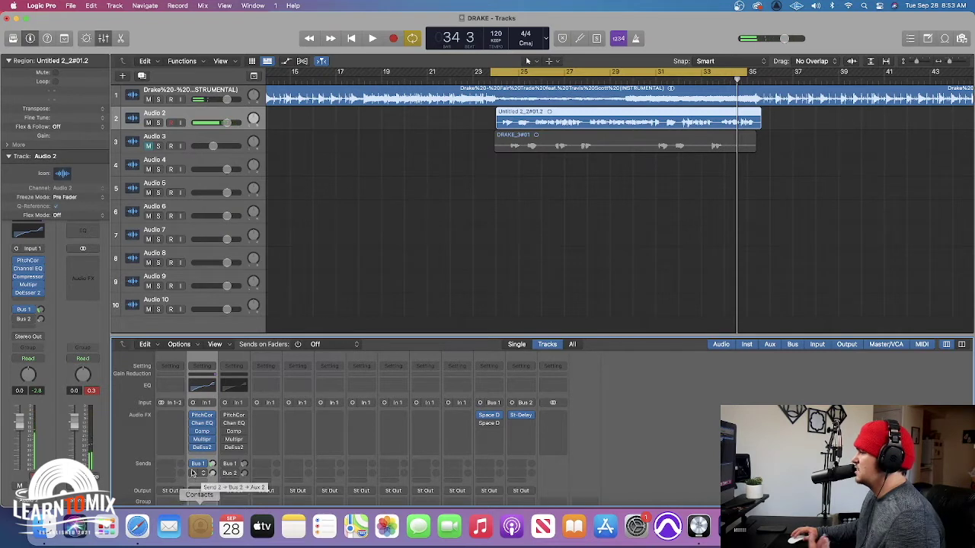
click(236, 488)
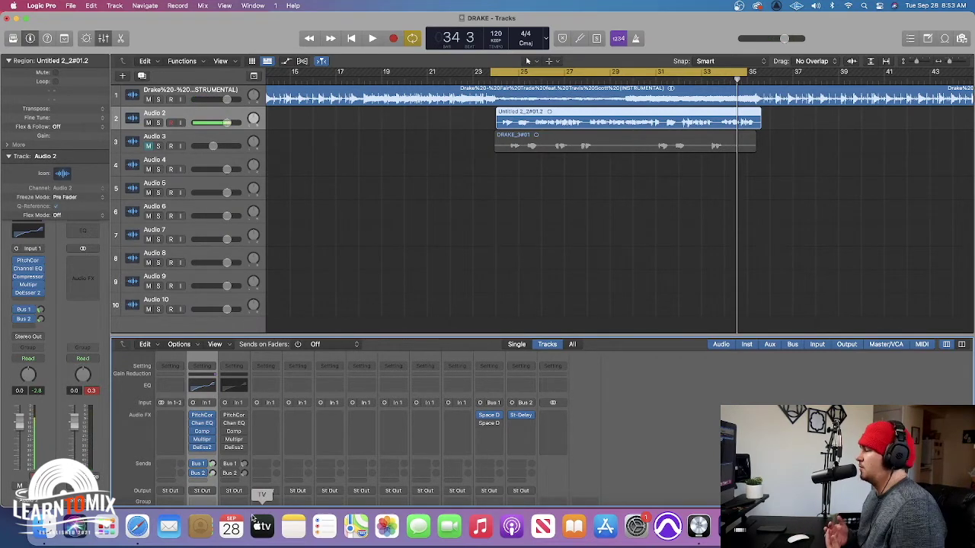
key(space)
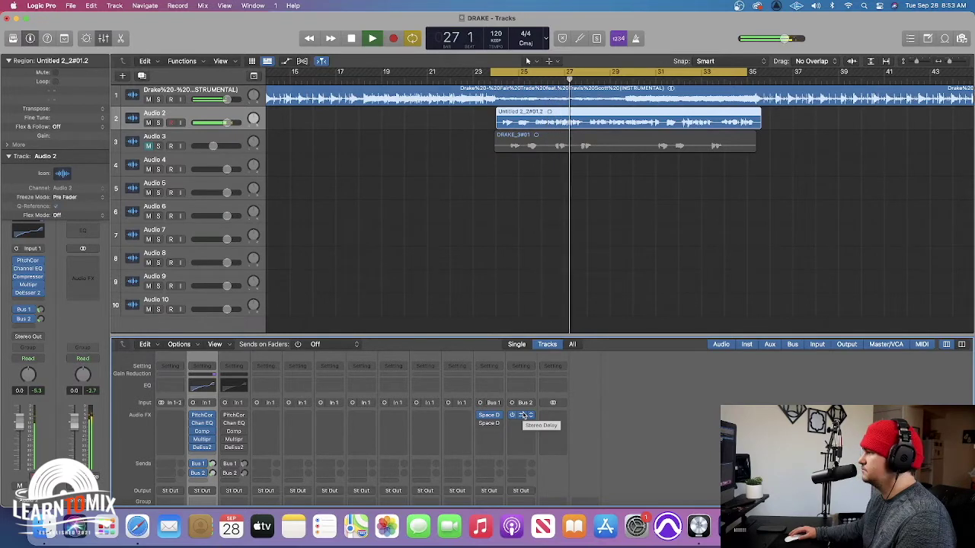
key(space)
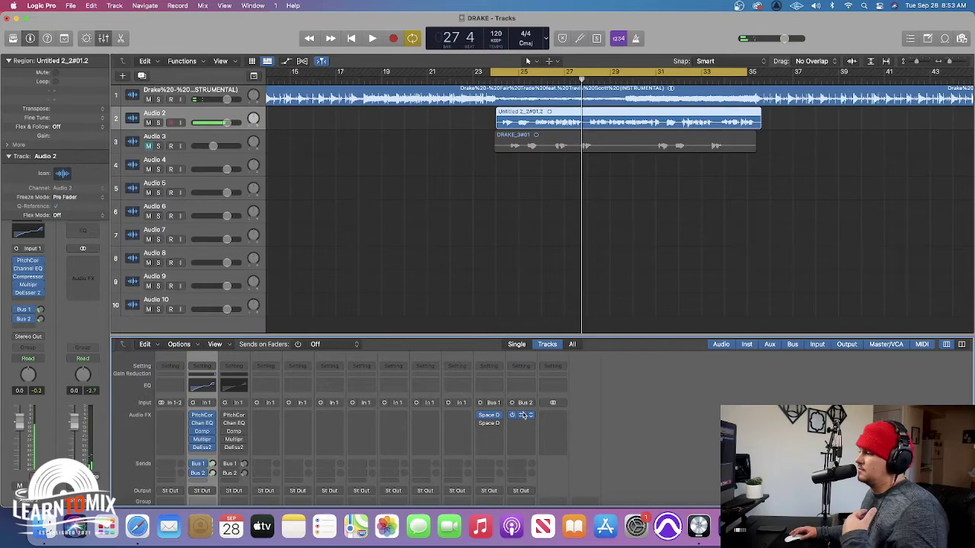
click(523, 416)
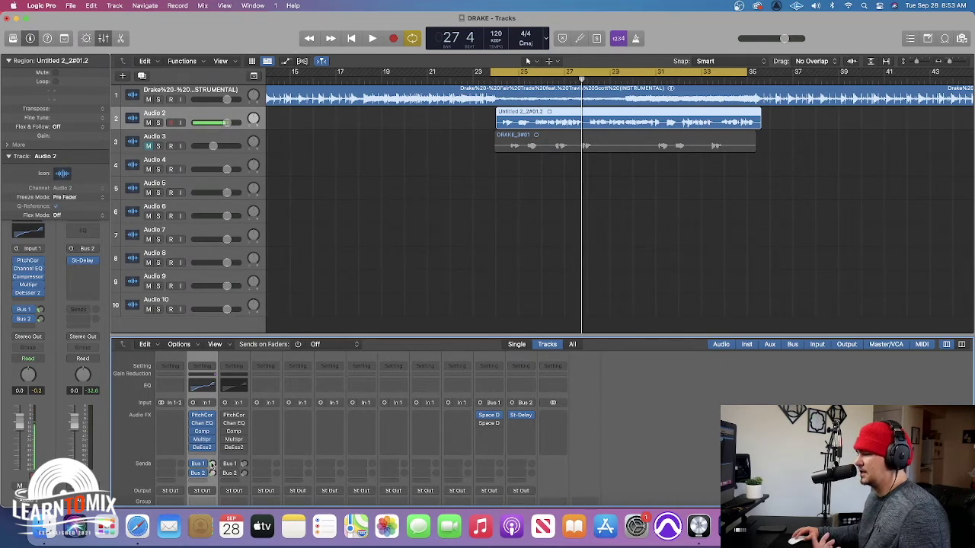
- Enable all plug-ins and both sends on Audio 3, unmute the track, and play it together with the lead vocal
scroll(285, 439, down, 1)
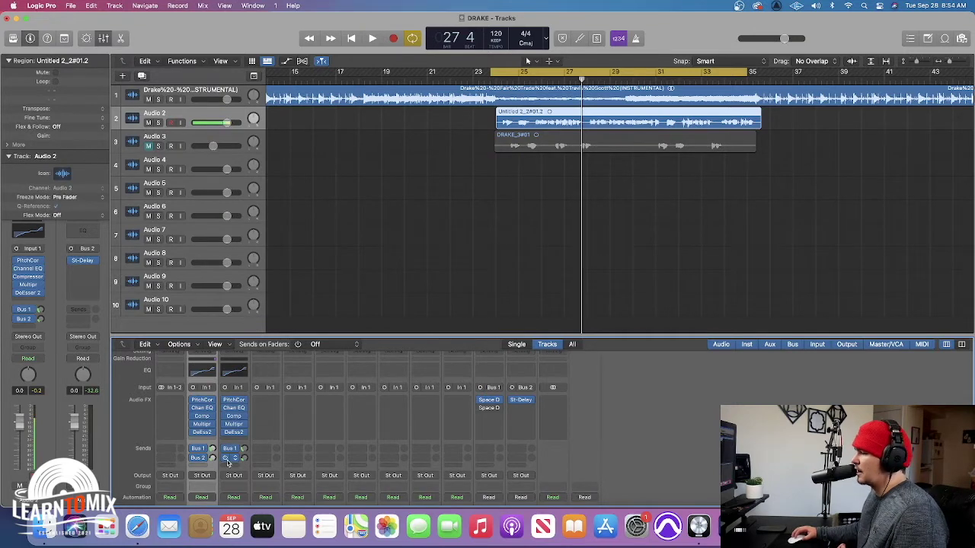
click(148, 146)
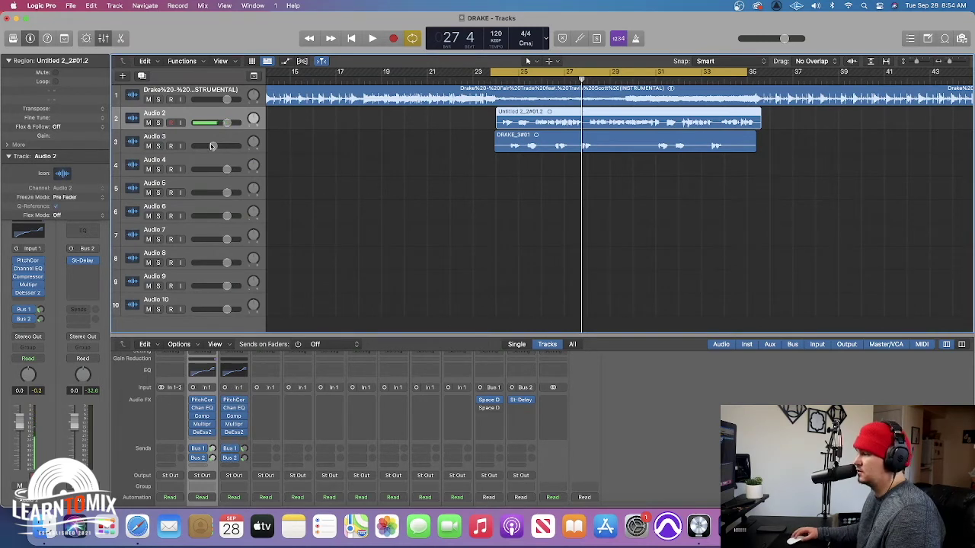
key(space)
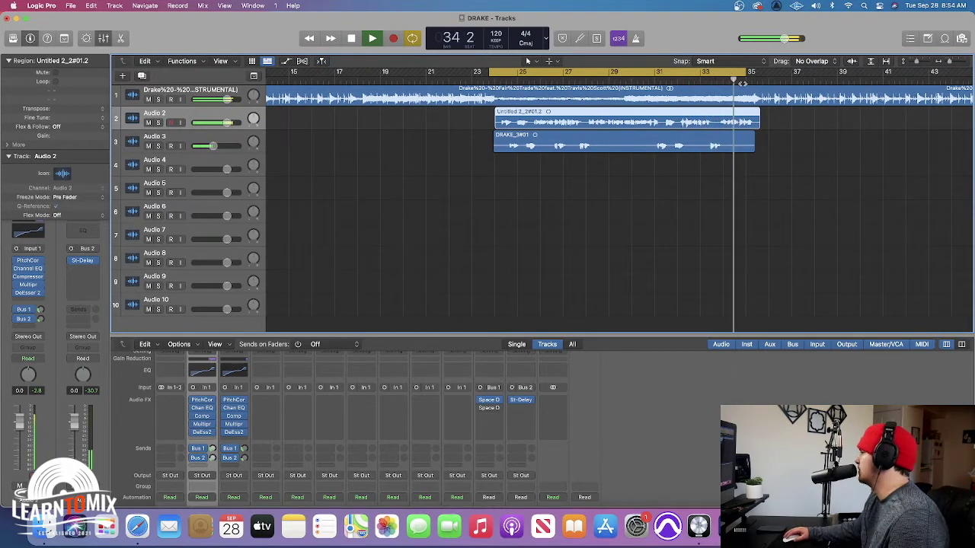
key(space)
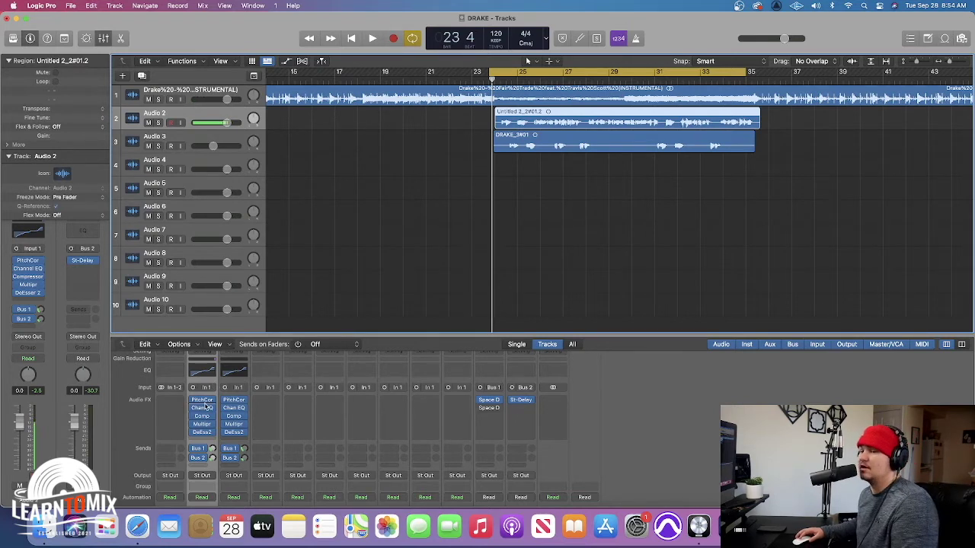
- Play the full processed mix, then bypass all plug-ins and sends on Audio 2 and Audio 3 and play the dry vocals for comparison
key(space)
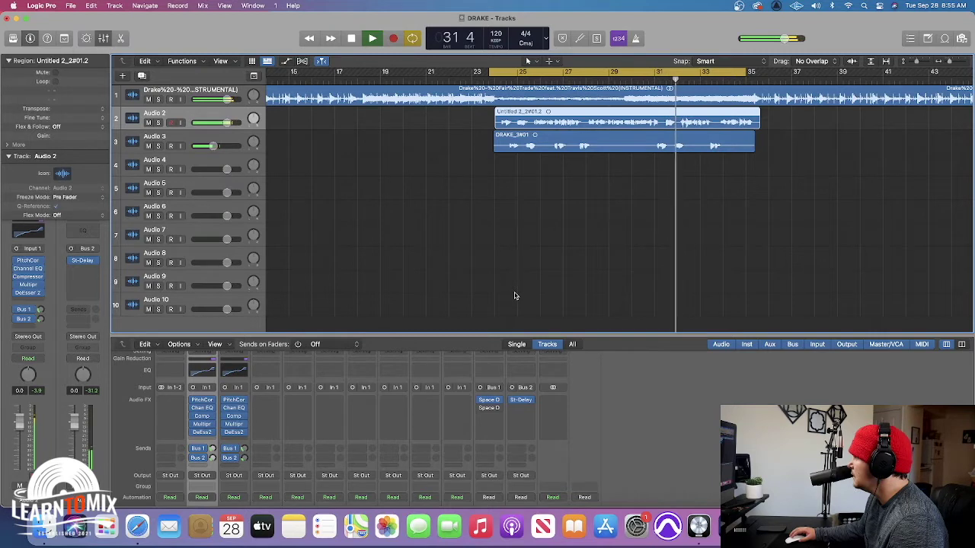
key(space)
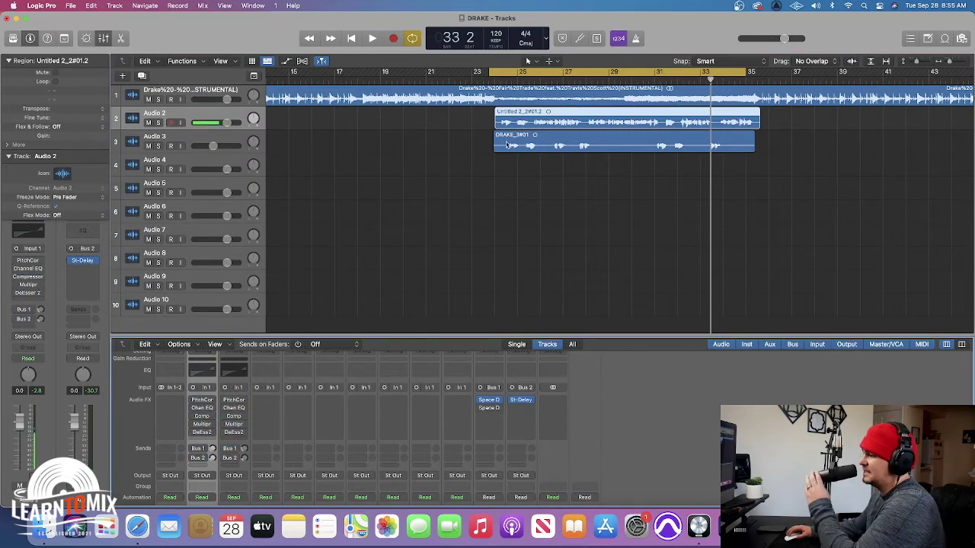
key(space)
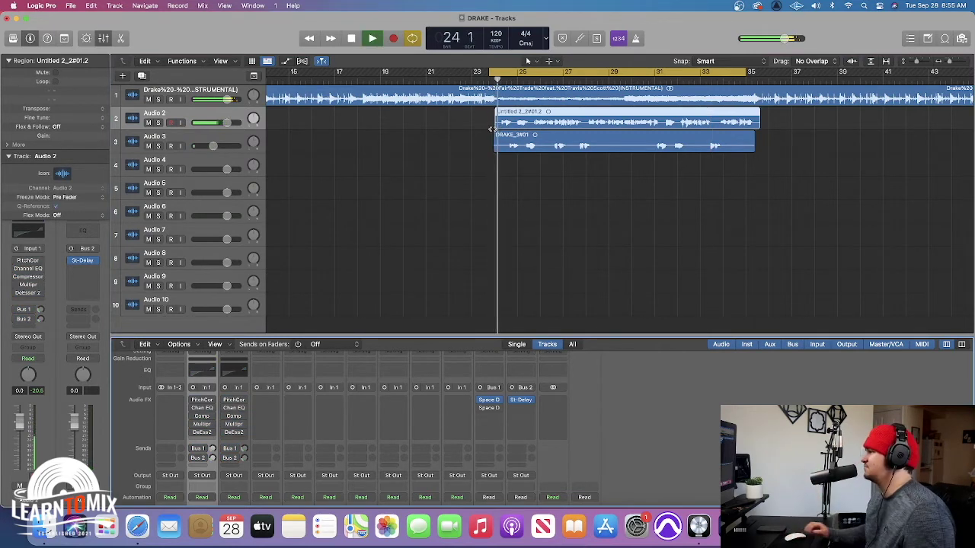